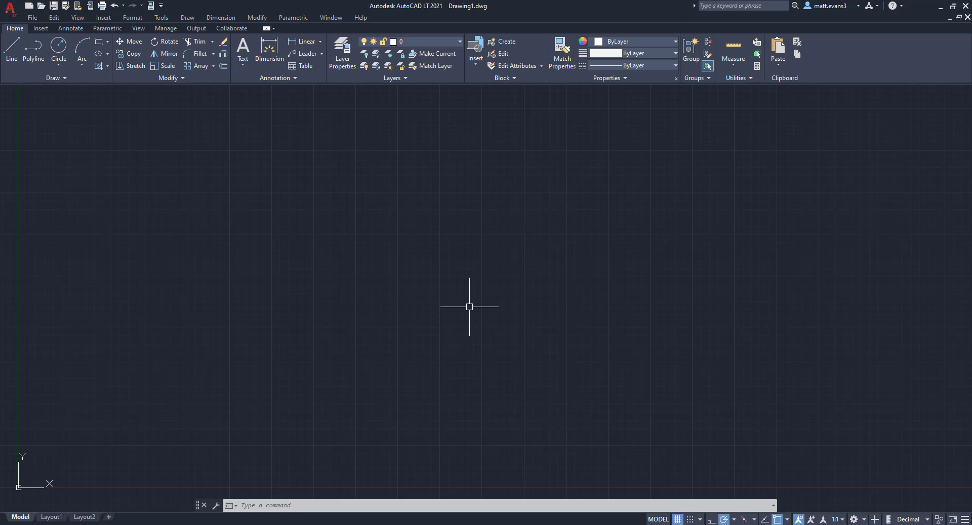
Step: Open the drawing window color options and view the custom color picker for the 2D model space background
{"action": "right_click", "coordinate": [426, 285]}
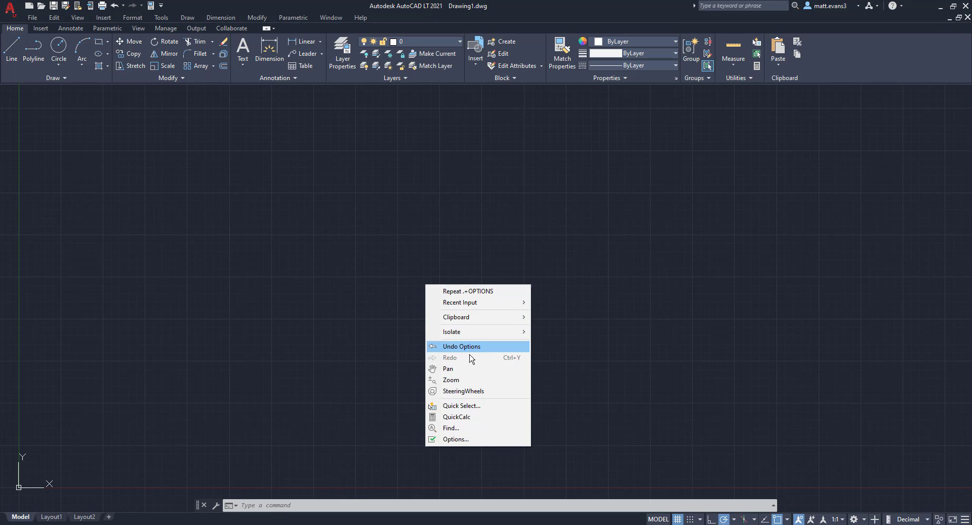
{"action": "left_click", "coordinate": [465, 439]}
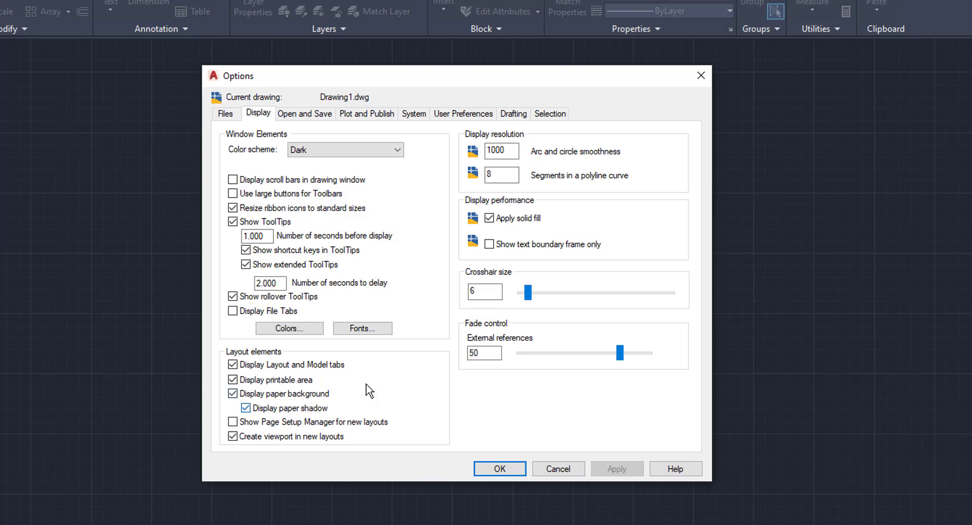
{"action": "left_click", "coordinate": [298, 328]}
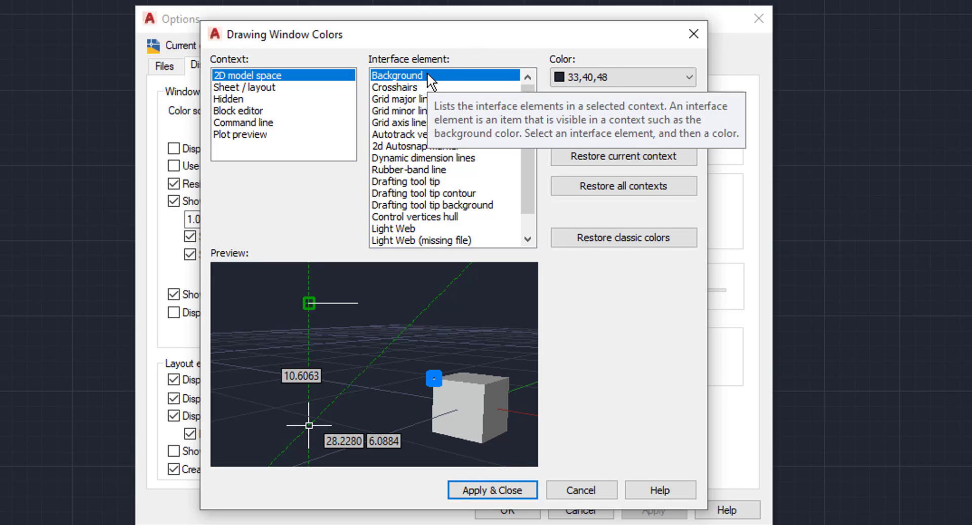
{"action": "left_click", "coordinate": [580, 77]}
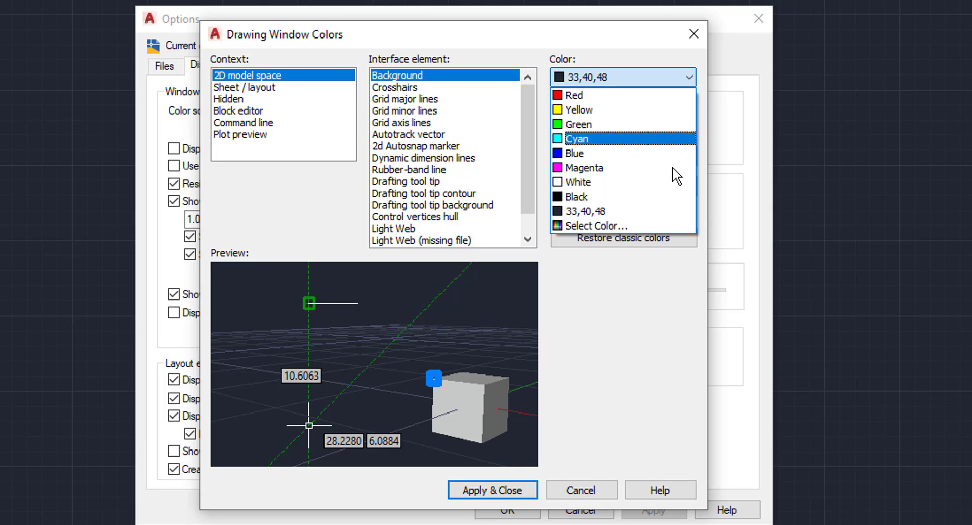
{"action": "left_click", "coordinate": [581, 223]}
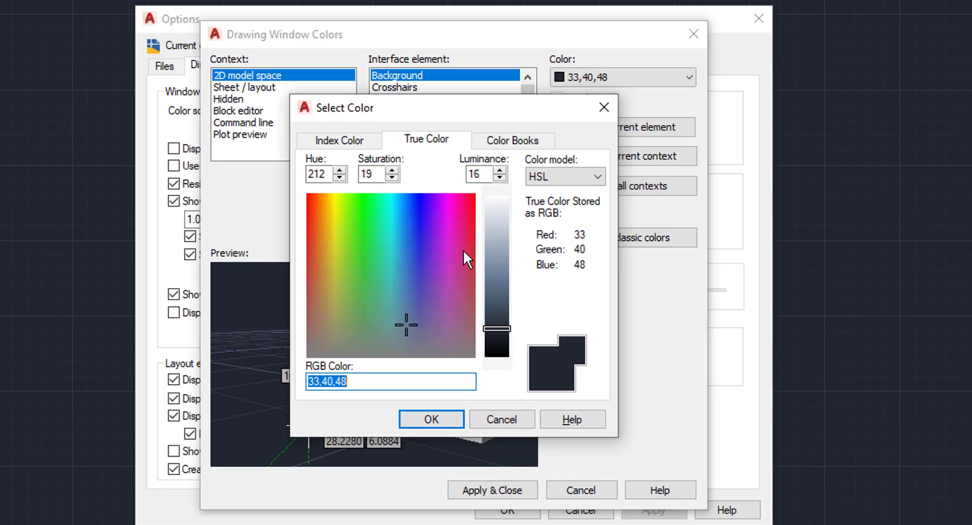
{"action": "left_click", "coordinate": [604, 107]}
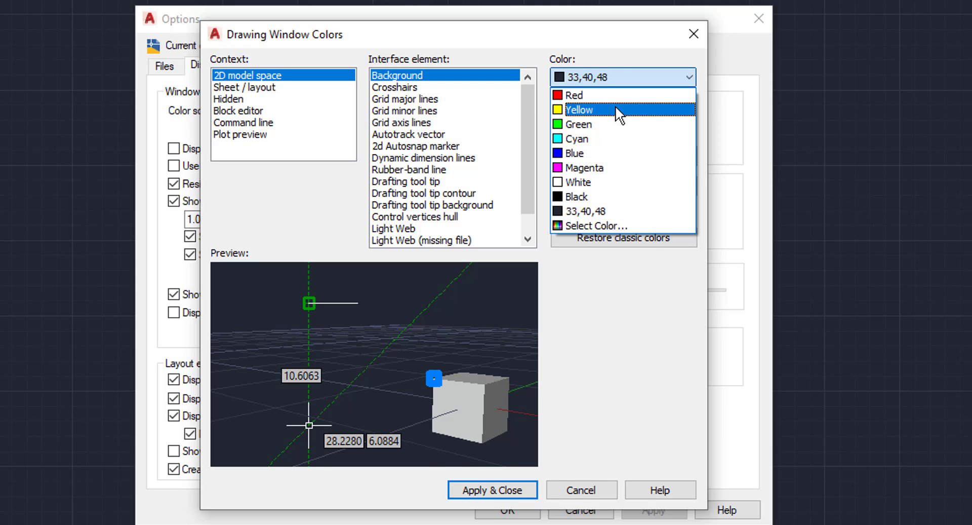
Step: Try Yellow, Red and Blue in turn as the 2D model space background color
{"action": "left_click", "coordinate": [616, 108]}
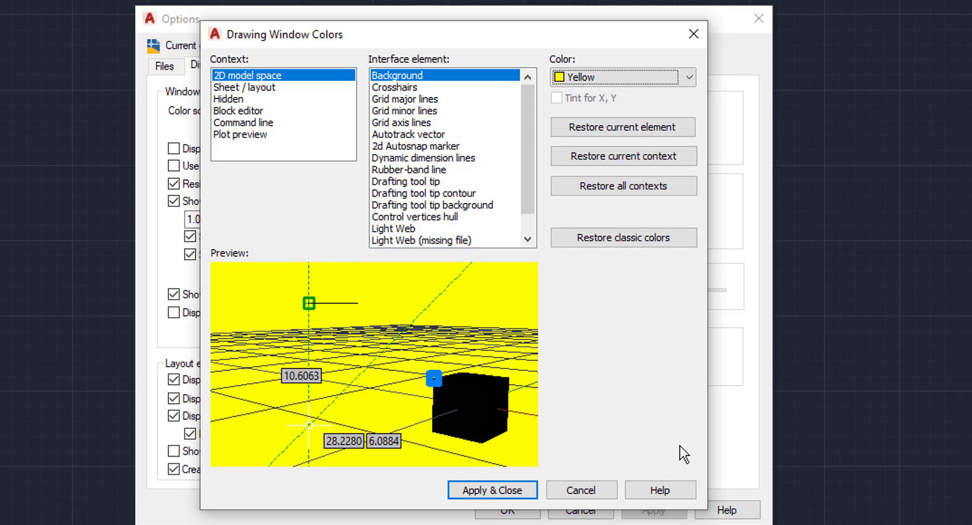
{"action": "left_click", "coordinate": [642, 75]}
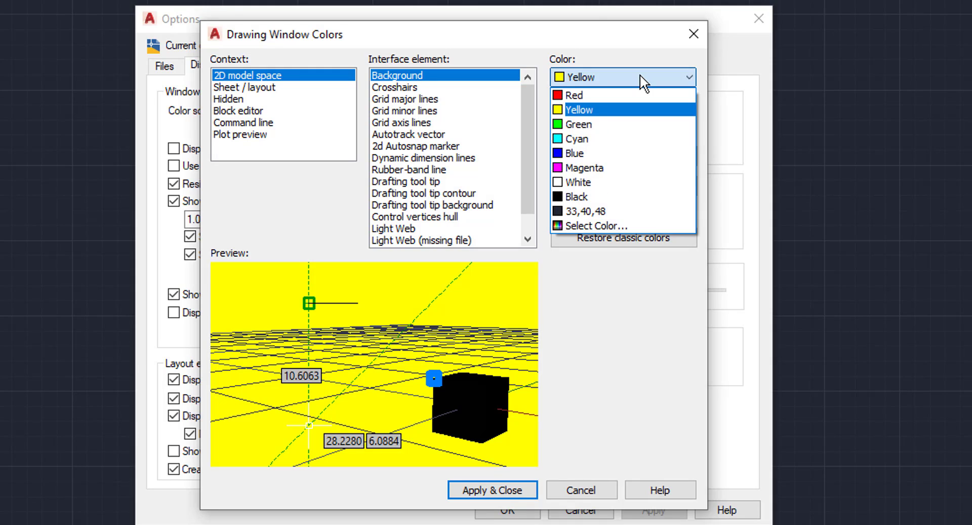
{"action": "left_click", "coordinate": [593, 95]}
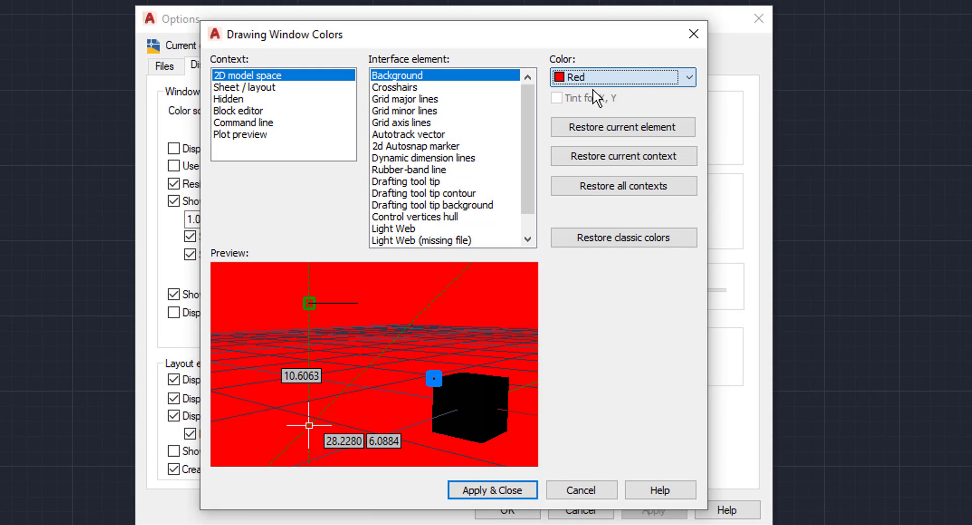
{"action": "left_click", "coordinate": [614, 78]}
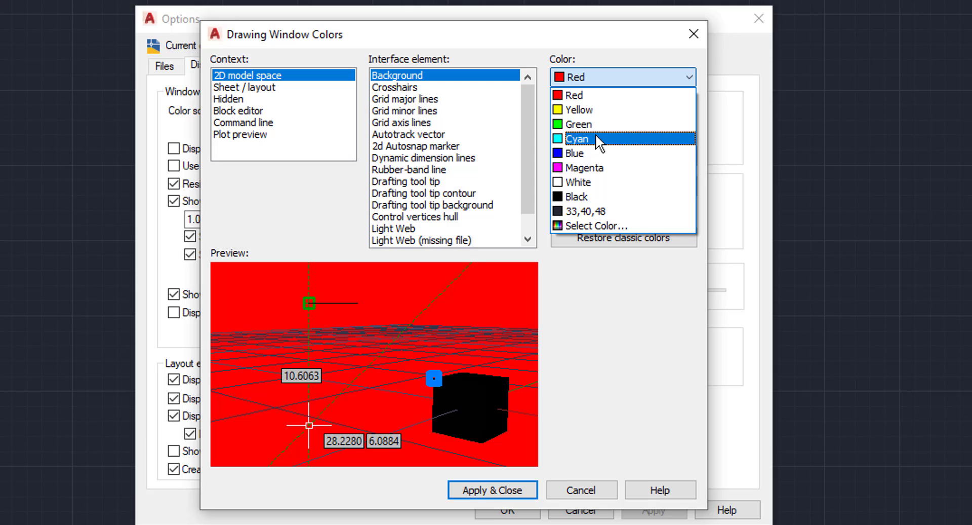
{"action": "left_click", "coordinate": [591, 153]}
Step: Set the 2D model space background color to Magenta and apply it to the drawing window
{"action": "left_click", "coordinate": [628, 76]}
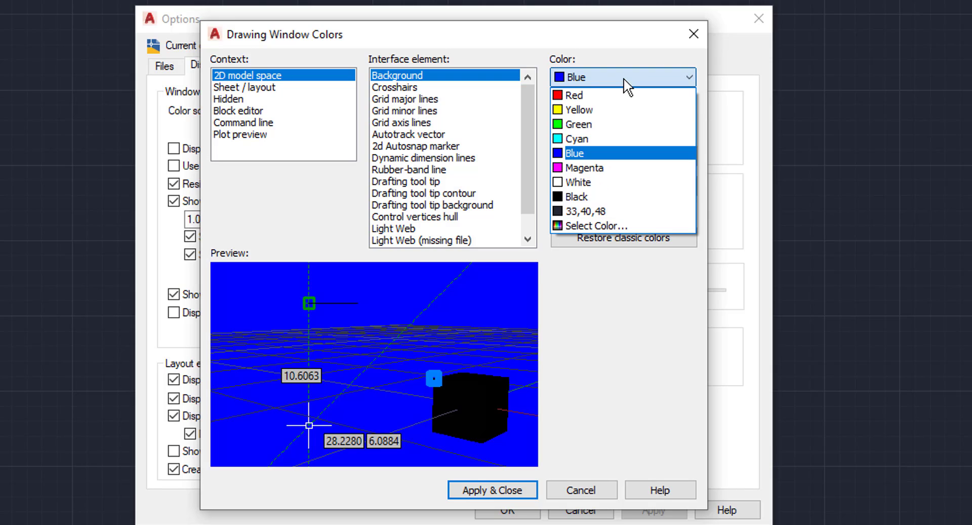
{"action": "left_click", "coordinate": [584, 164]}
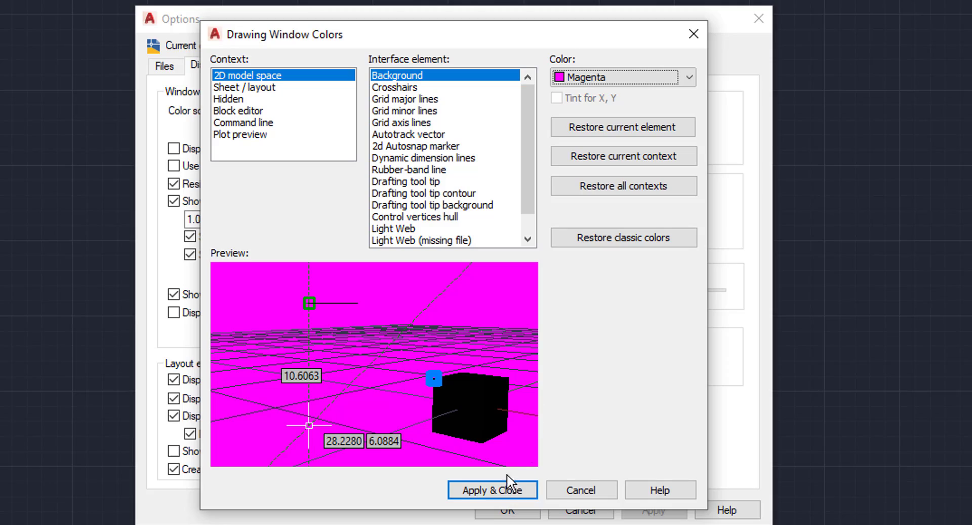
{"action": "left_click", "coordinate": [486, 496]}
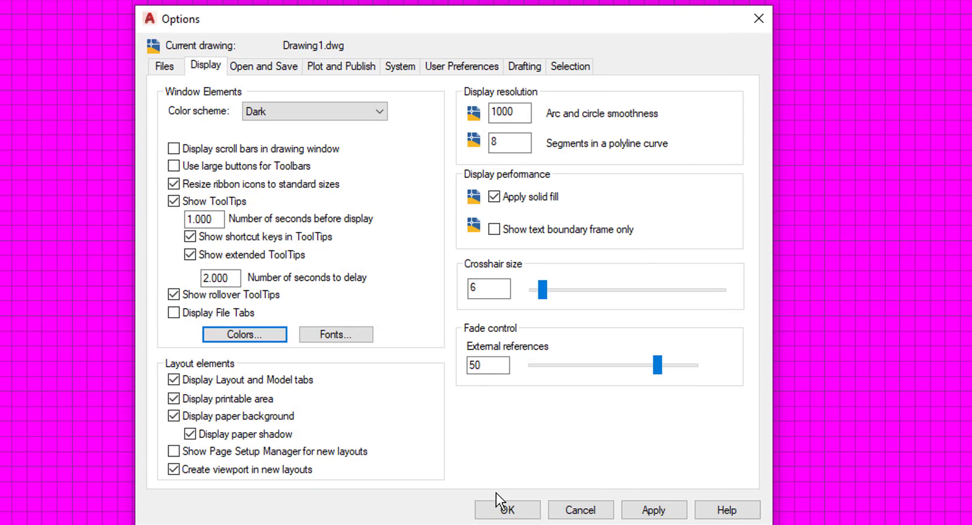
{"action": "left_click", "coordinate": [507, 509]}
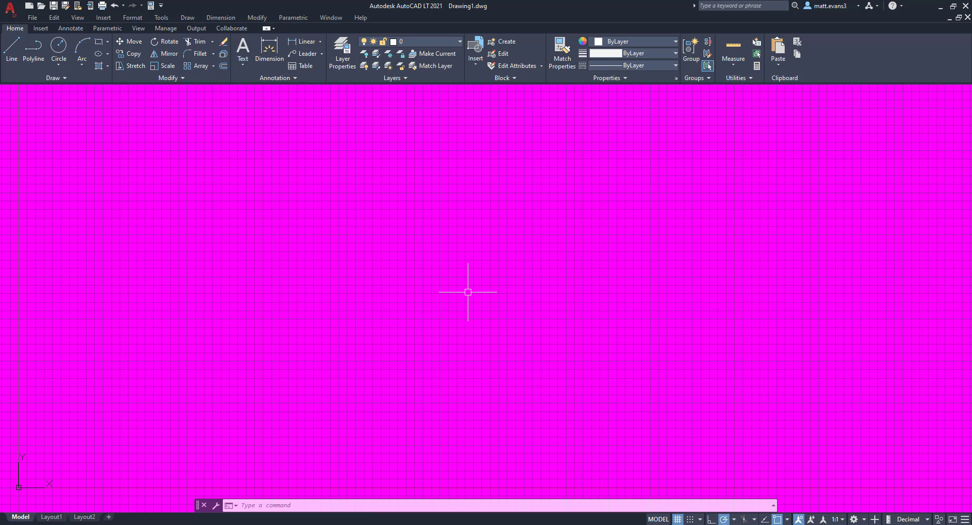
Step: Restore the 2D model space background to its default color and apply the change
{"action": "right_click", "coordinate": [467, 291]}
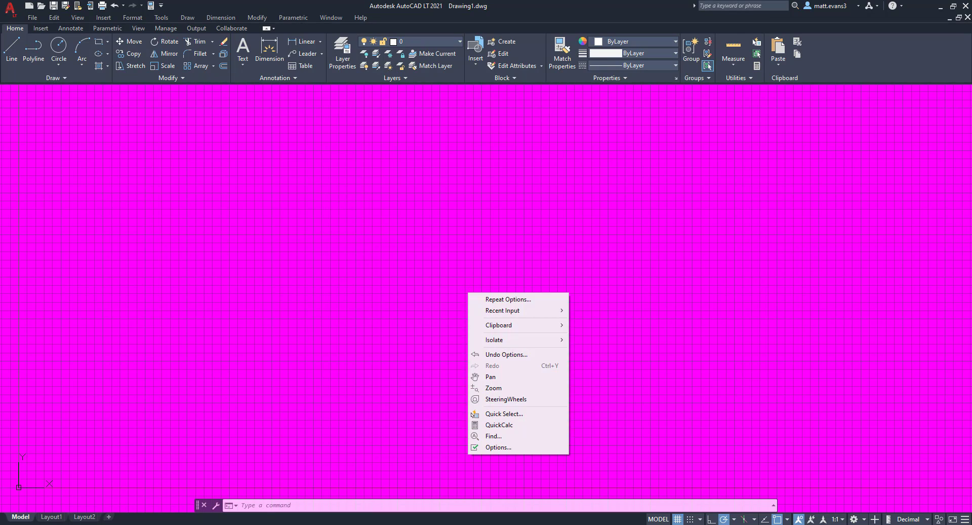
{"action": "left_click", "coordinate": [500, 448]}
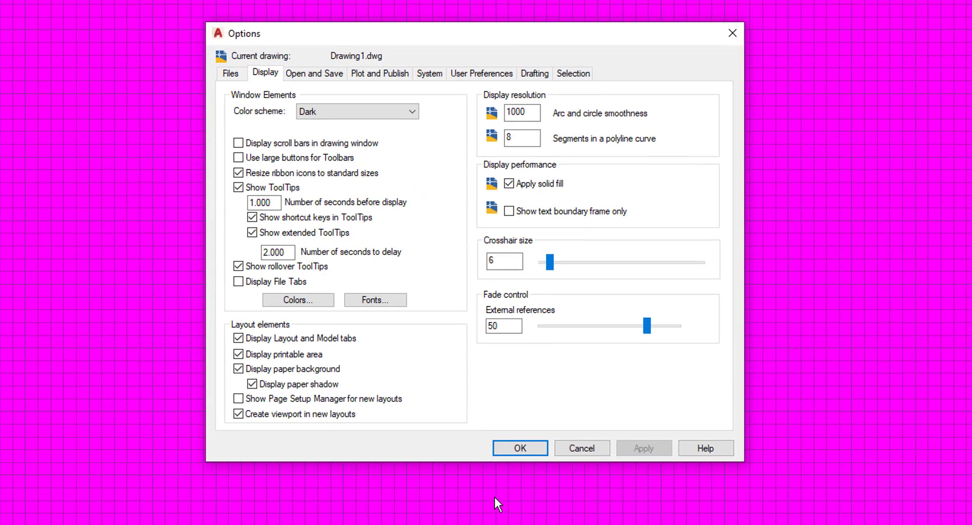
{"action": "left_click", "coordinate": [303, 299]}
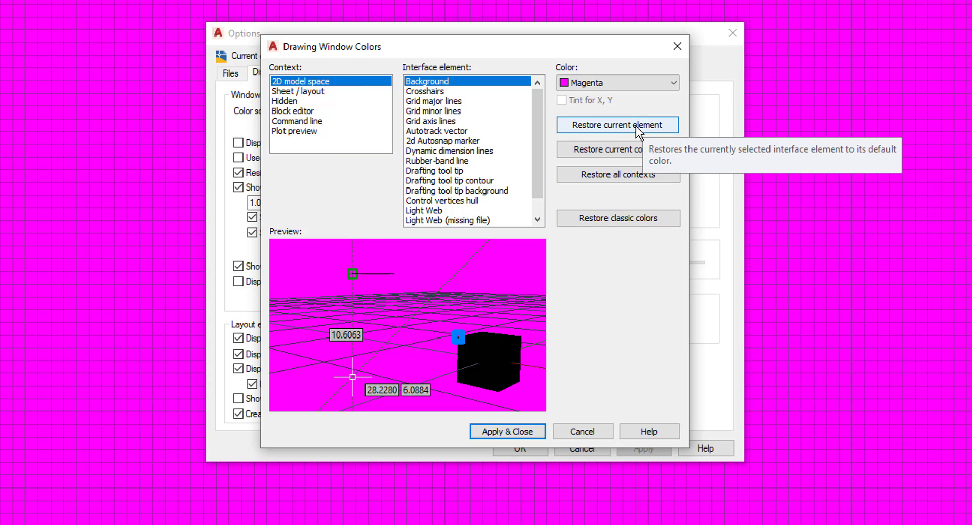
{"action": "left_click", "coordinate": [636, 125]}
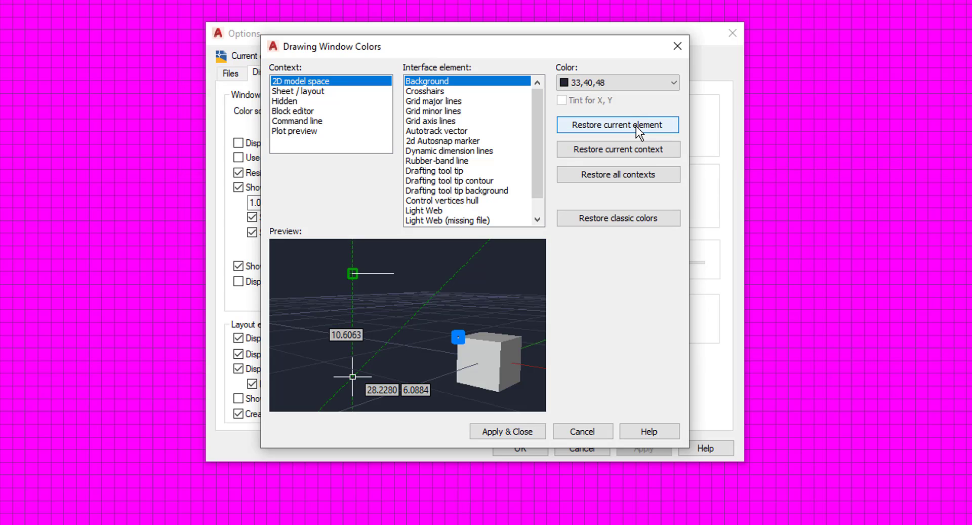
{"action": "left_click", "coordinate": [512, 433]}
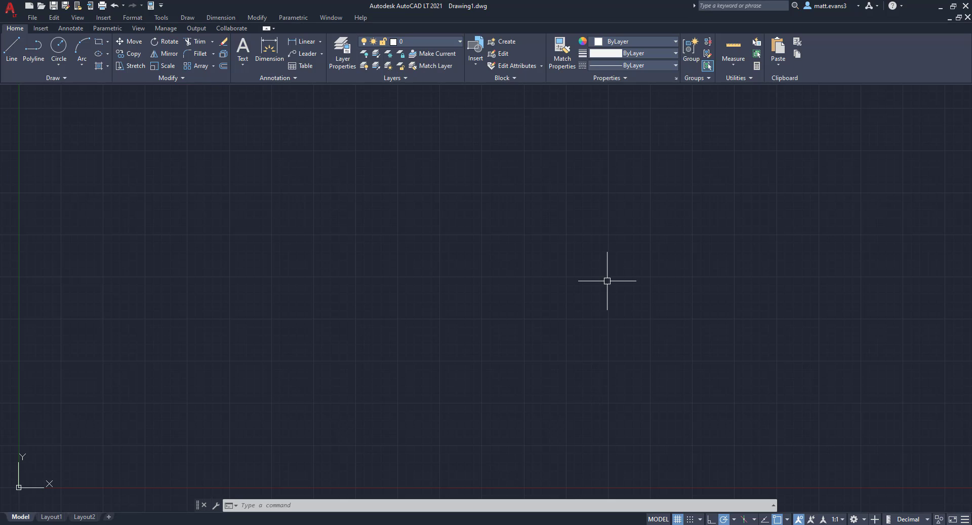
Step: Set the color of the grid major lines in 2D model space to Red and apply it
{"action": "right_click", "coordinate": [491, 287]}
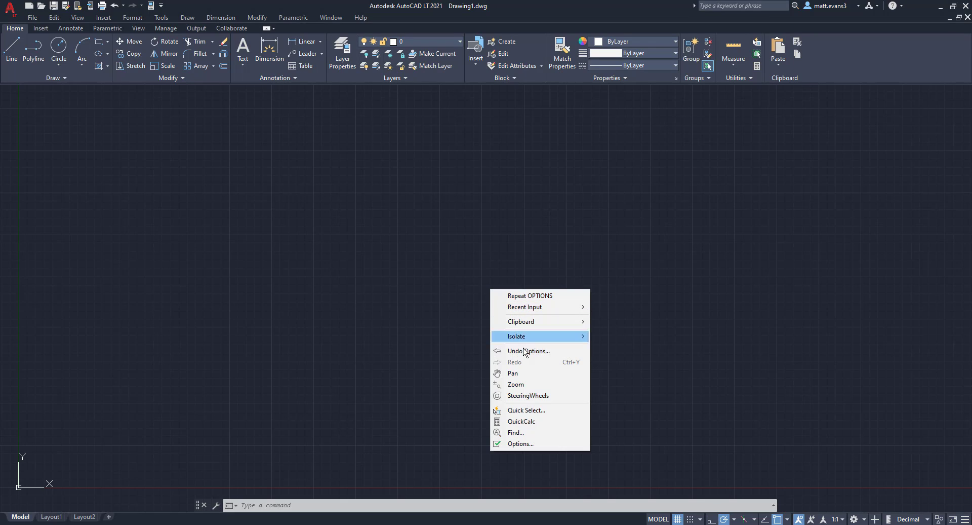
{"action": "left_click", "coordinate": [525, 443]}
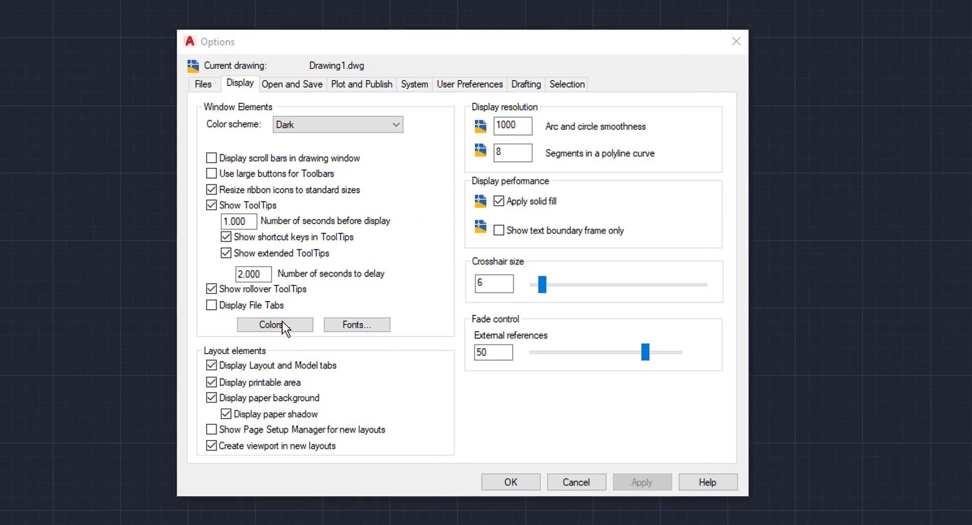
{"action": "left_click", "coordinate": [279, 323]}
{"action": "left_click", "coordinate": [414, 113]}
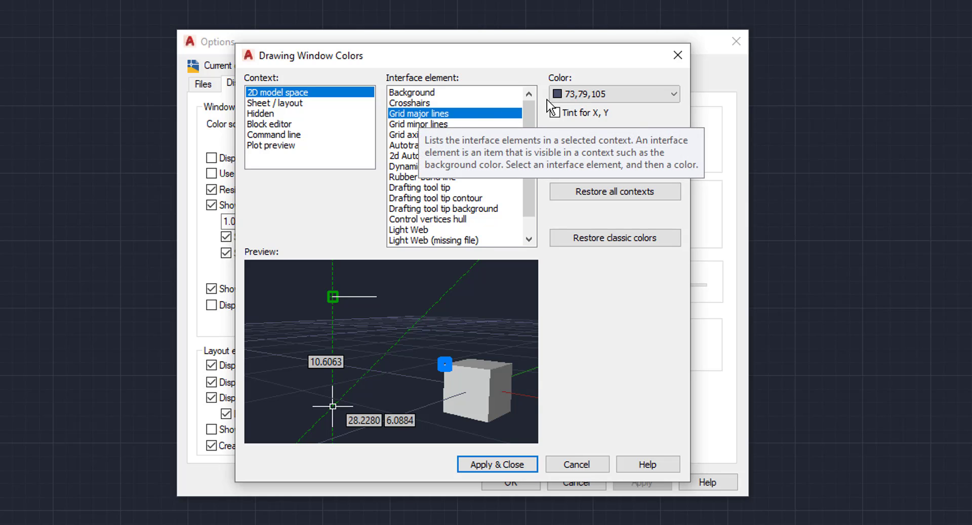
{"action": "left_click", "coordinate": [588, 96]}
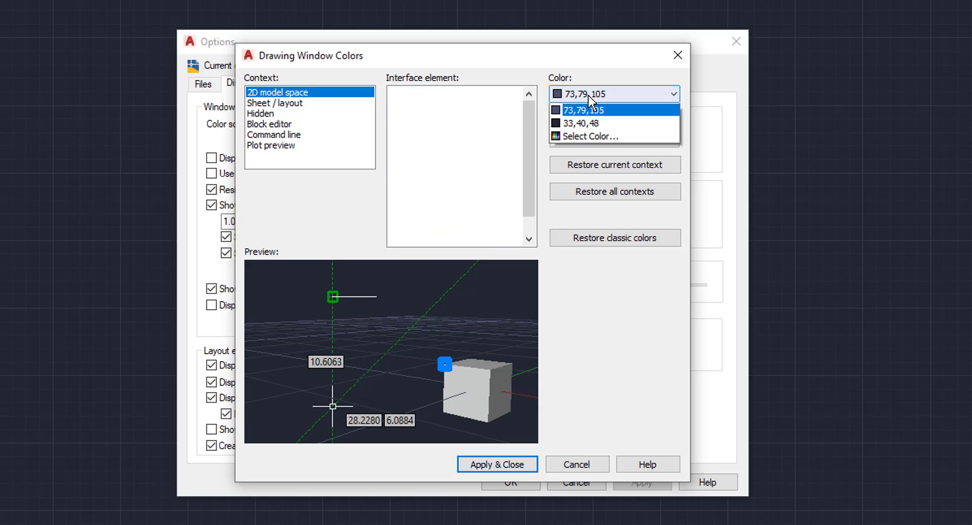
{"action": "left_click", "coordinate": [591, 119]}
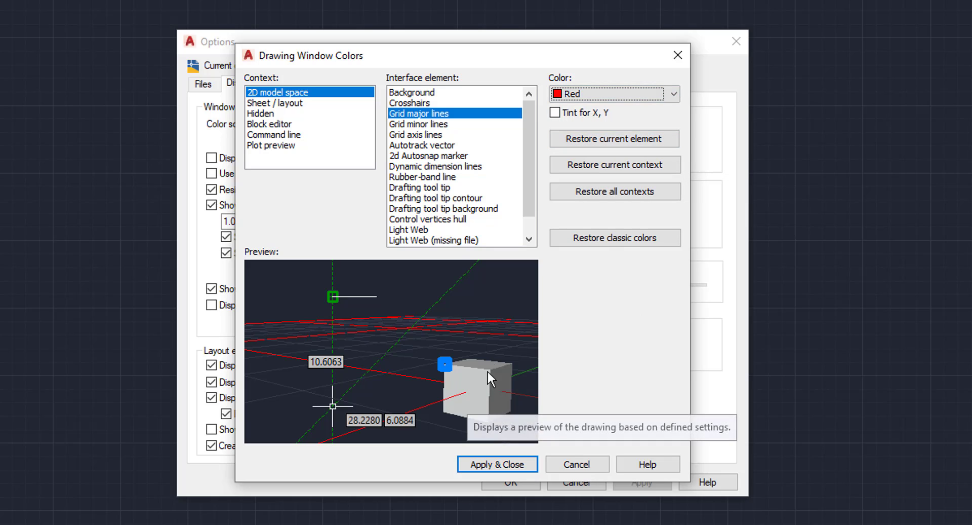
{"action": "left_click", "coordinate": [493, 465]}
{"action": "left_click", "coordinate": [507, 482]}
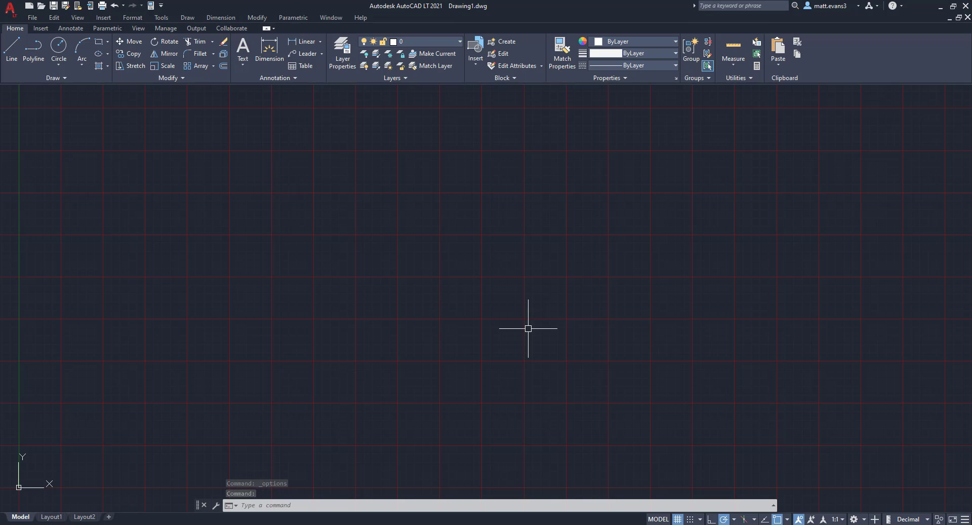
Step: Restore the grid major lines in 2D model space to their default color
{"action": "right_click", "coordinate": [464, 254]}
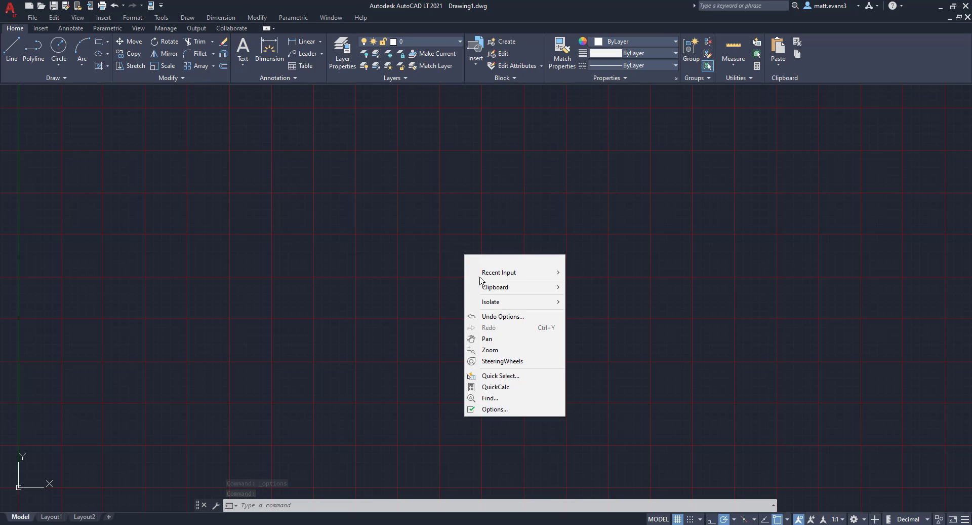
{"action": "left_click", "coordinate": [501, 409]}
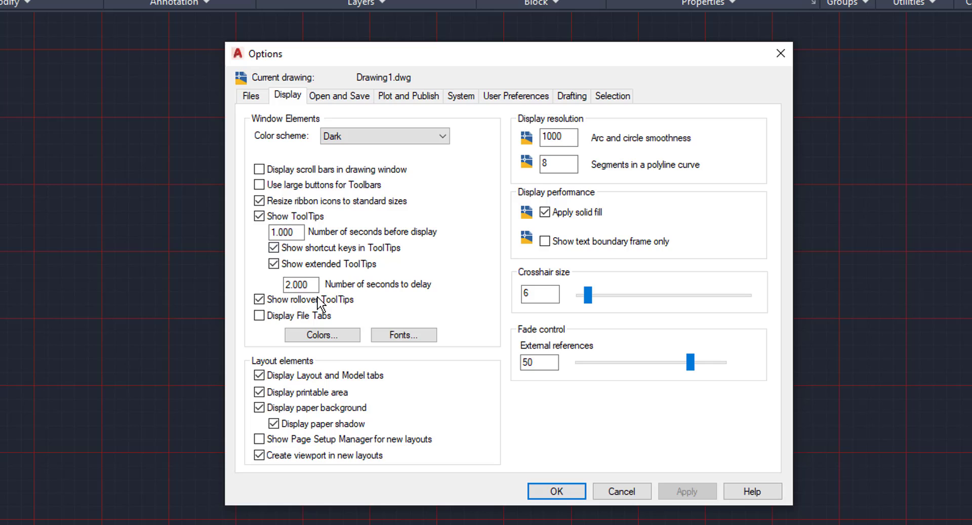
{"action": "left_click", "coordinate": [366, 296]}
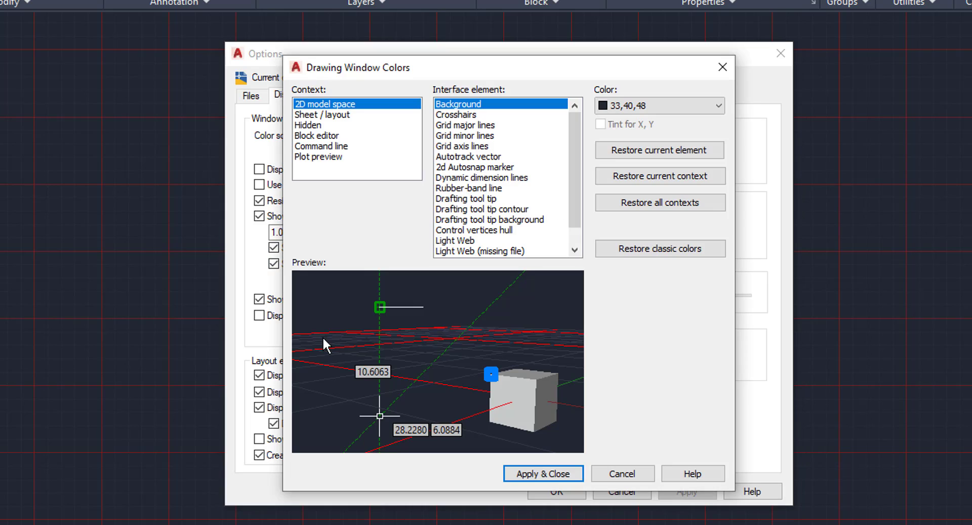
{"action": "left_click", "coordinate": [447, 126]}
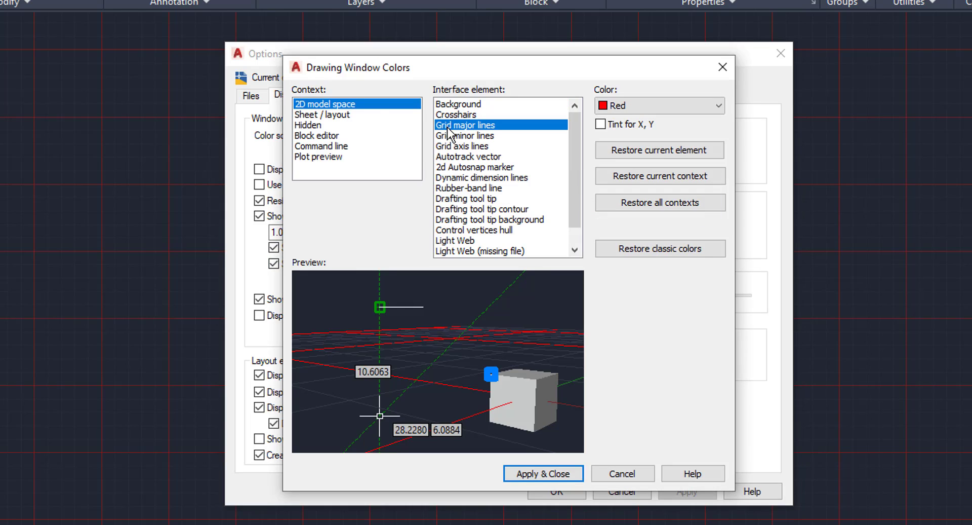
{"action": "left_click", "coordinate": [659, 104]}
{"action": "left_click", "coordinate": [659, 103]}
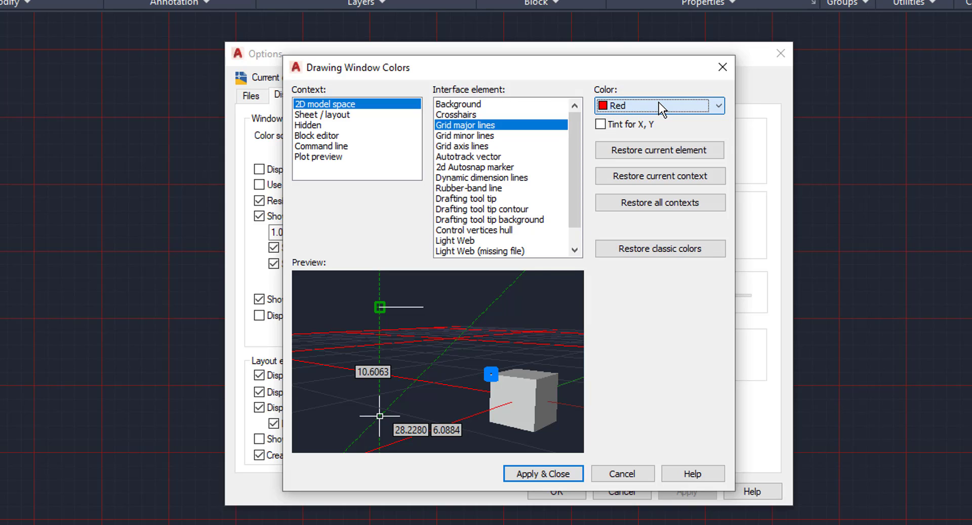
{"action": "left_click", "coordinate": [659, 148]}
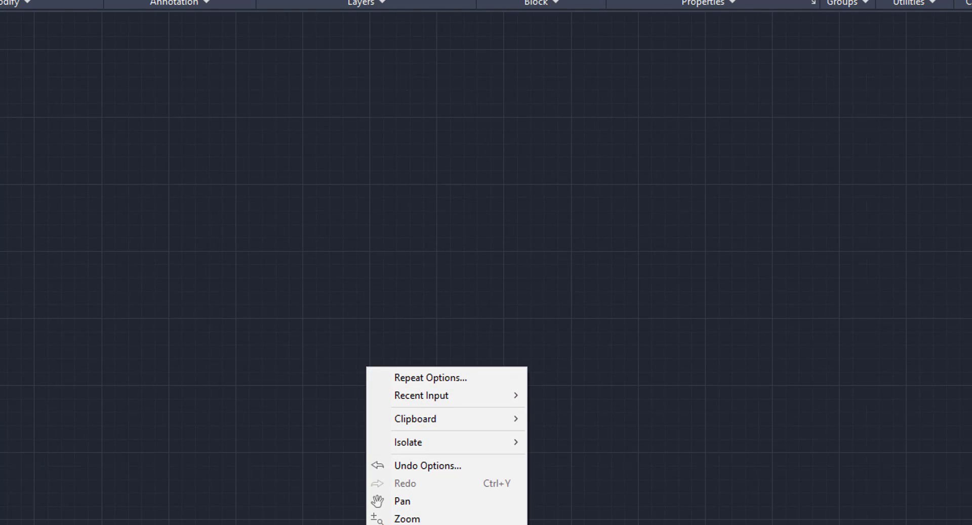
Step: Set the color of the grid minor lines in 2D model space to Red and apply it to the drawing window
{"action": "left_click", "coordinate": [410, 522]}
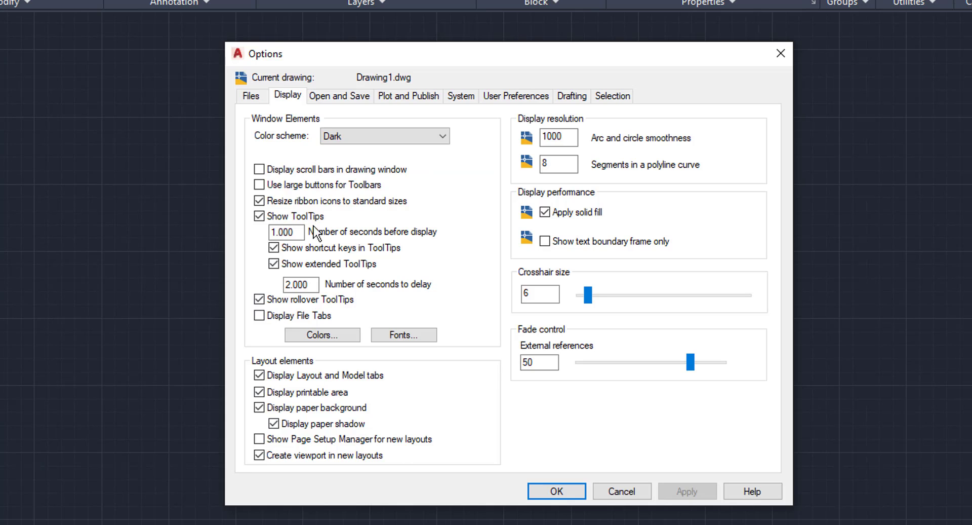
{"action": "left_click", "coordinate": [321, 334]}
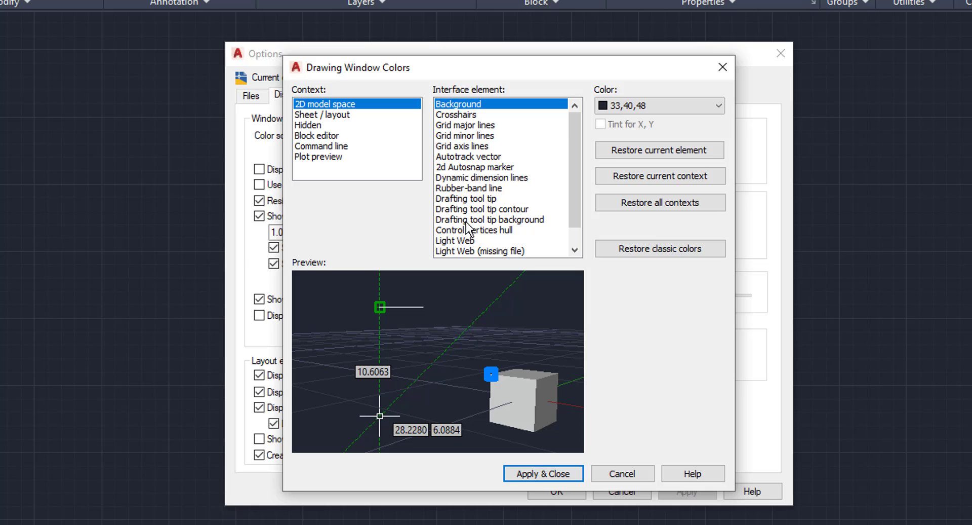
{"action": "left_click", "coordinate": [475, 135]}
{"action": "left_click", "coordinate": [633, 105]}
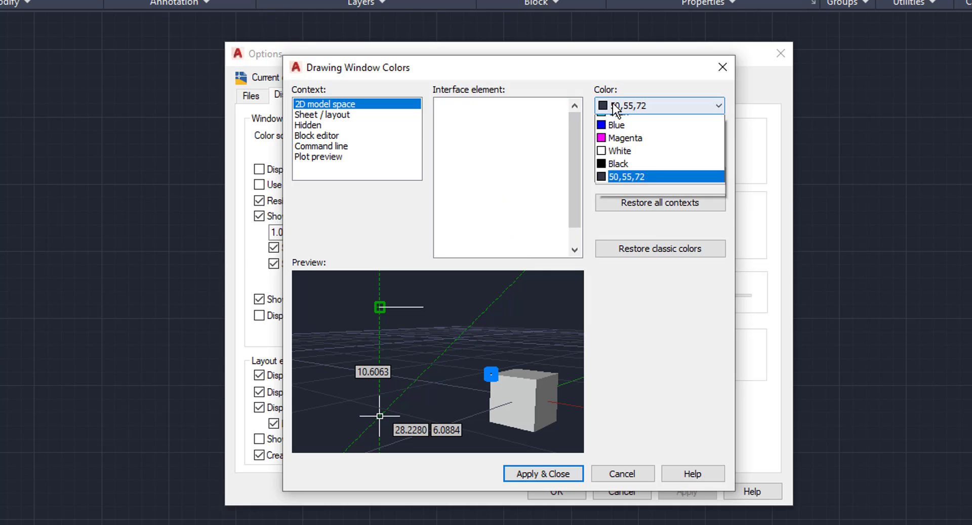
{"action": "left_click", "coordinate": [628, 123]}
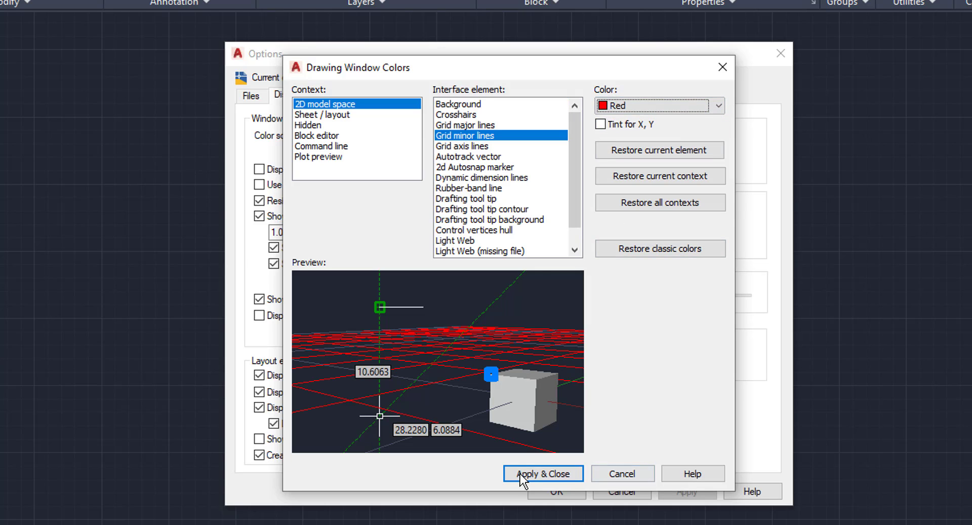
{"action": "left_click", "coordinate": [533, 473]}
{"action": "left_click", "coordinate": [552, 490]}
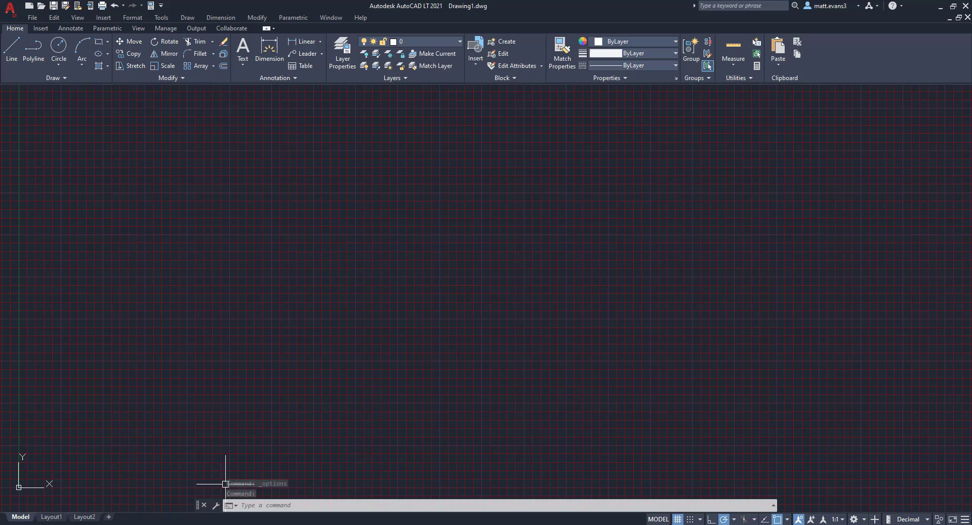
Step: Restore the grid minor lines in 2D model space to their default color and apply the change
{"action": "right_click", "coordinate": [348, 248]}
{"action": "left_click", "coordinate": [388, 400]}
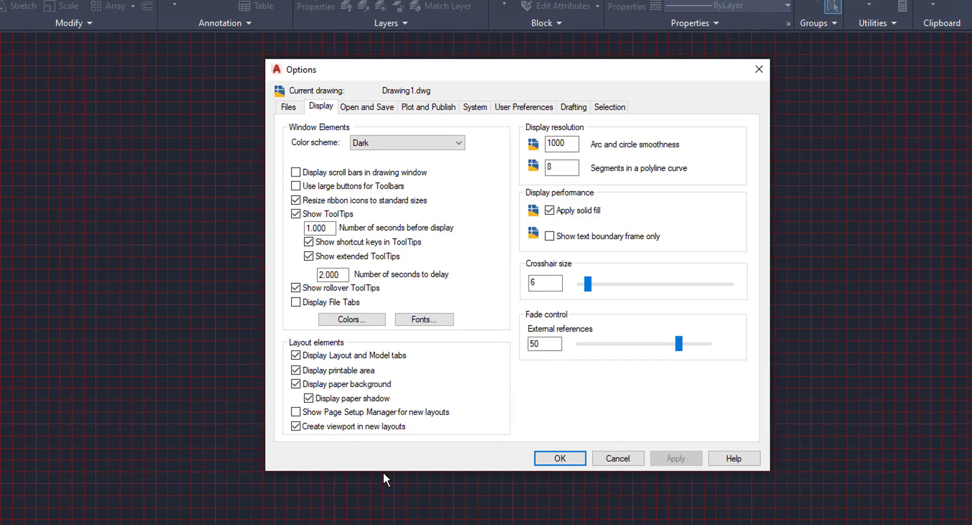
{"action": "left_click", "coordinate": [352, 319]}
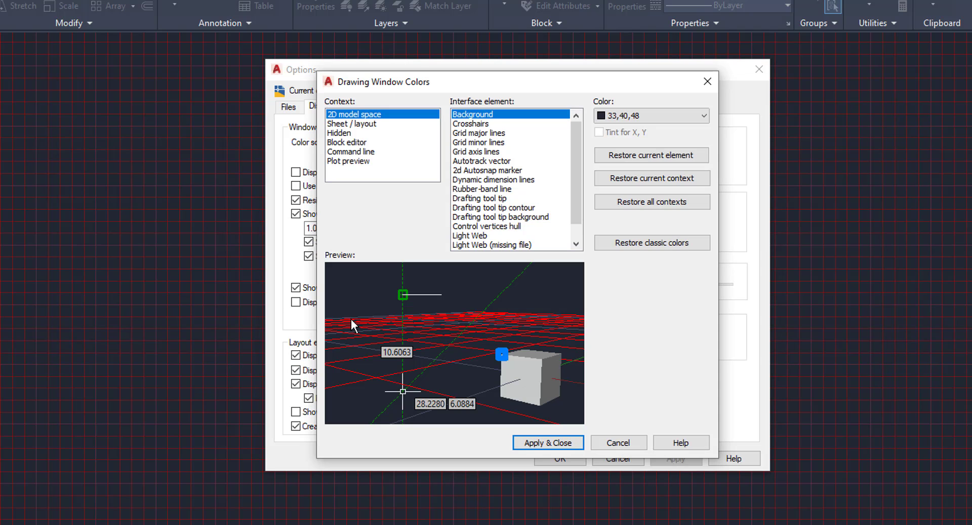
{"action": "left_click", "coordinate": [640, 160]}
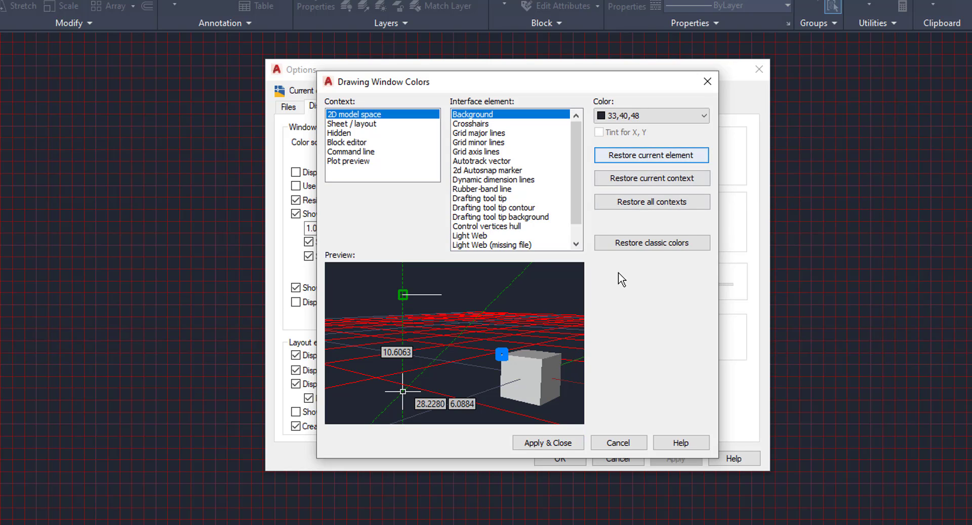
{"action": "left_click", "coordinate": [485, 144]}
{"action": "left_click", "coordinate": [646, 158]}
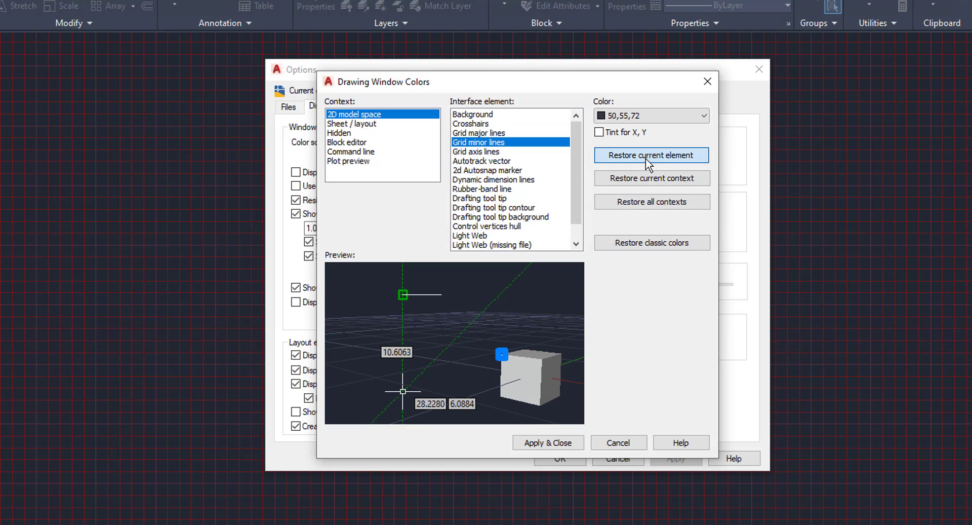
{"action": "left_click", "coordinate": [546, 442]}
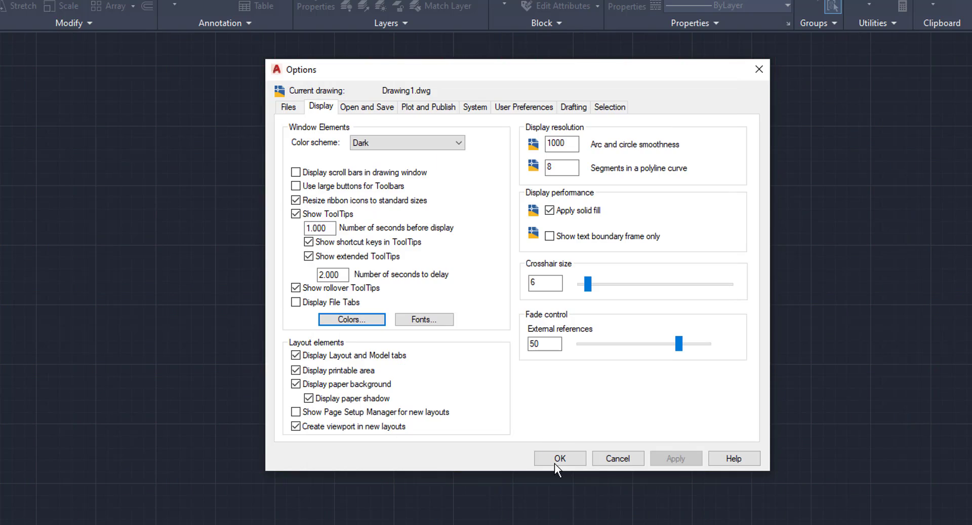
{"action": "left_click", "coordinate": [559, 458]}
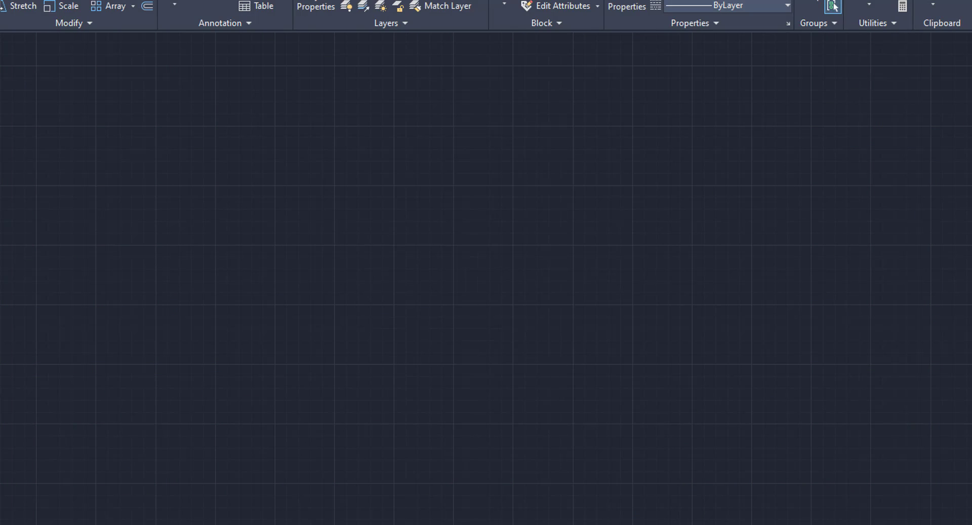
Step: Set the color of the Autotrack vector in 2D model space to Magenta in the drawing window colors
{"action": "right_click", "coordinate": [345, 202]}
{"action": "left_click", "coordinate": [388, 421]}
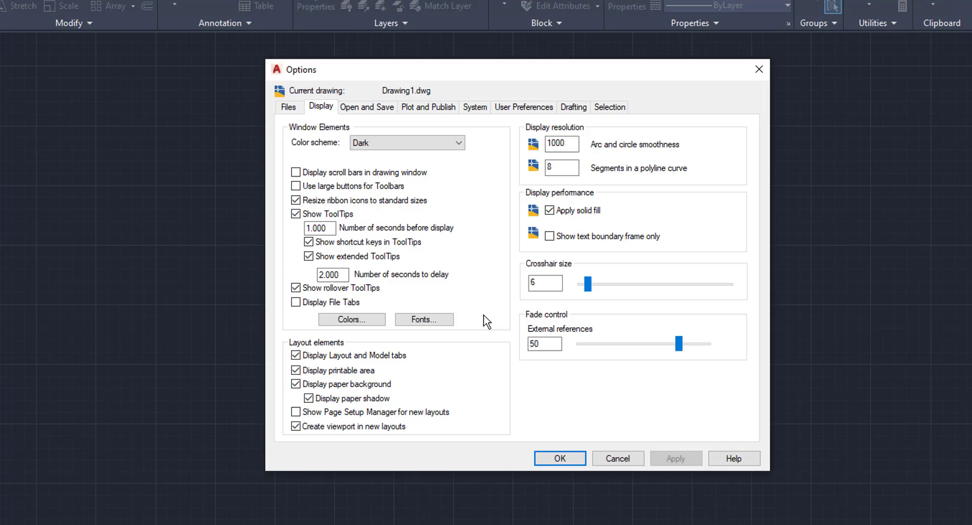
{"action": "left_click", "coordinate": [350, 318]}
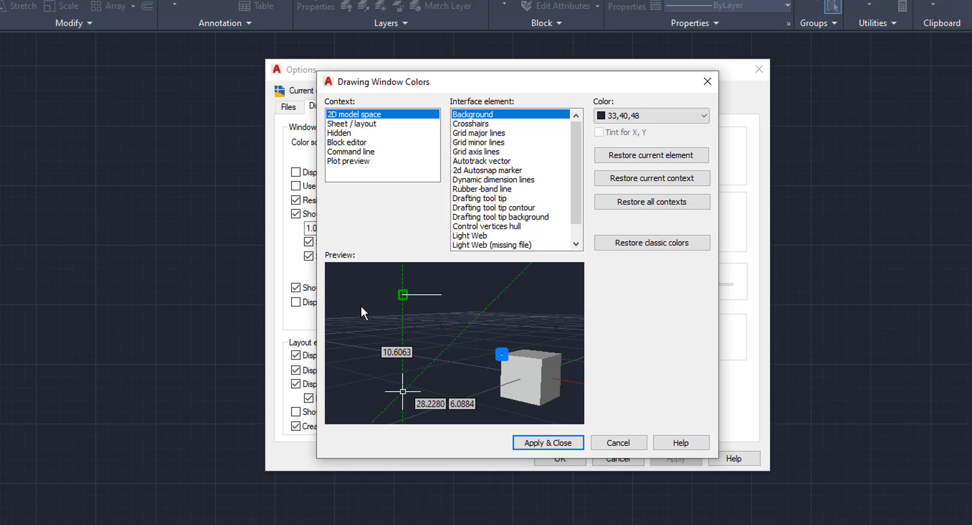
{"action": "left_click", "coordinate": [464, 152]}
{"action": "left_click", "coordinate": [469, 161]}
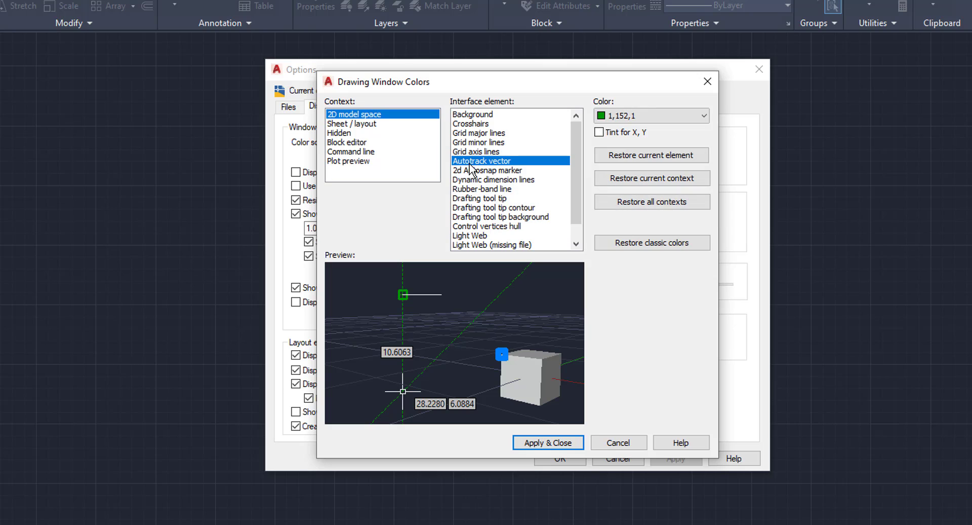
{"action": "left_click", "coordinate": [639, 117]}
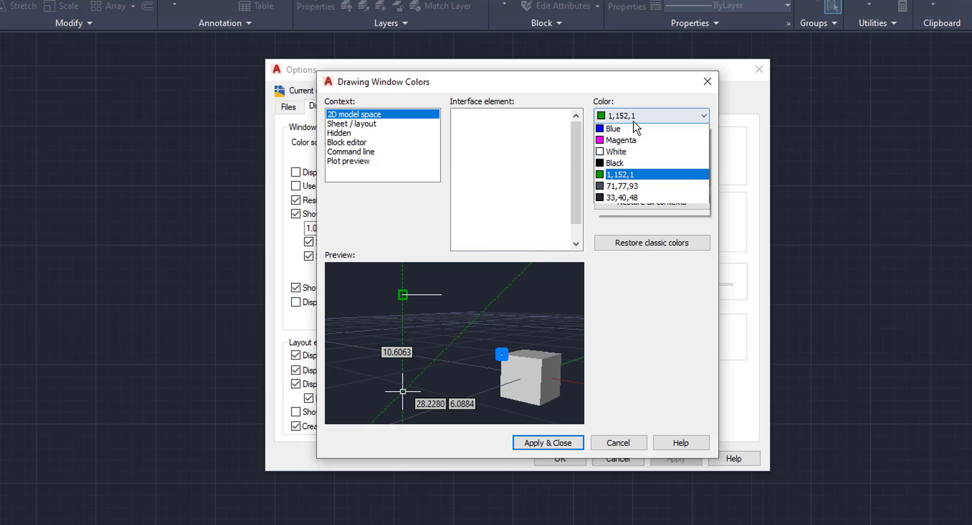
{"action": "left_click", "coordinate": [633, 186]}
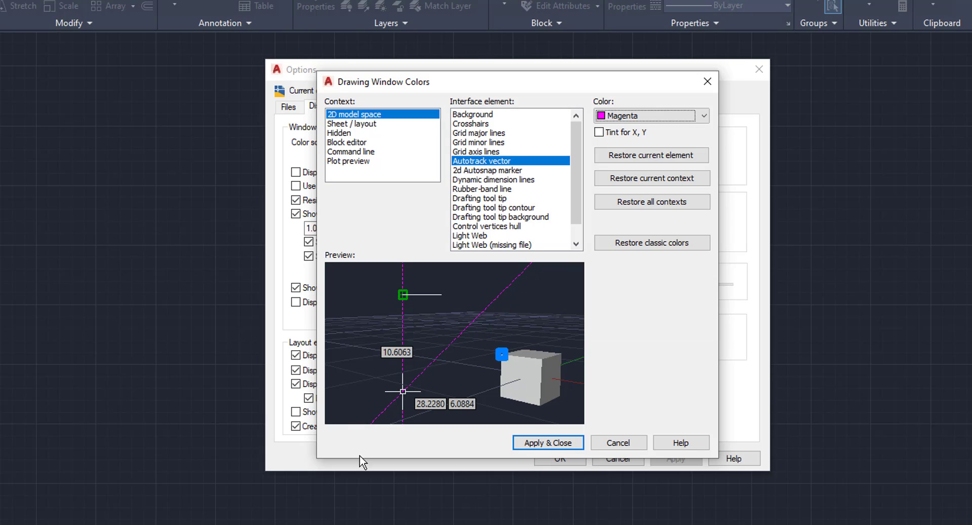
Step: Restore the Autotrack vector in 2D model space to its default color
{"action": "left_click", "coordinate": [677, 121]}
{"action": "left_click", "coordinate": [675, 119]}
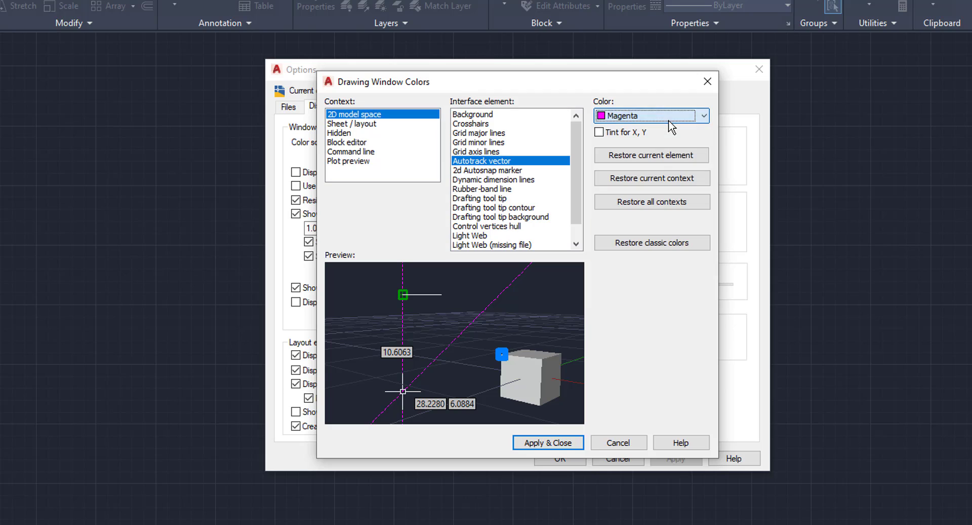
{"action": "left_click", "coordinate": [656, 160]}
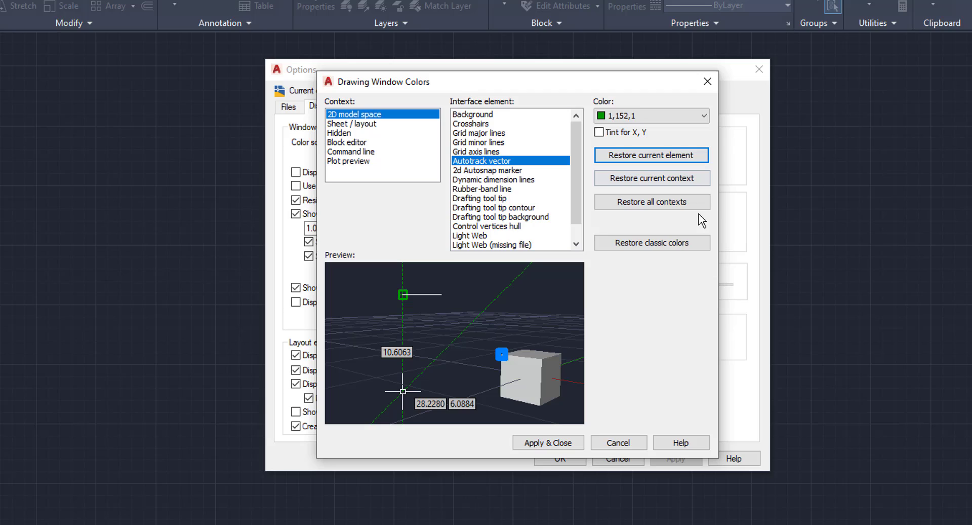
{"action": "left_click", "coordinate": [676, 158]}
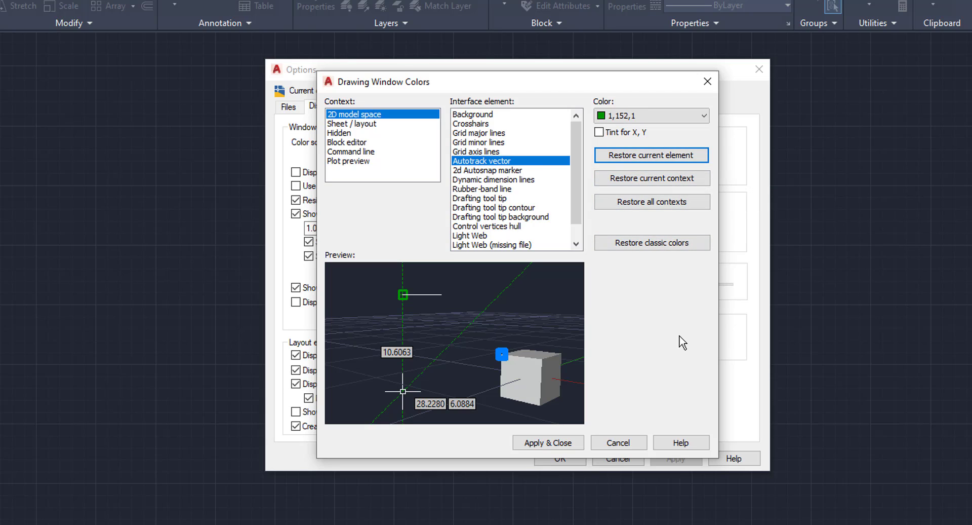